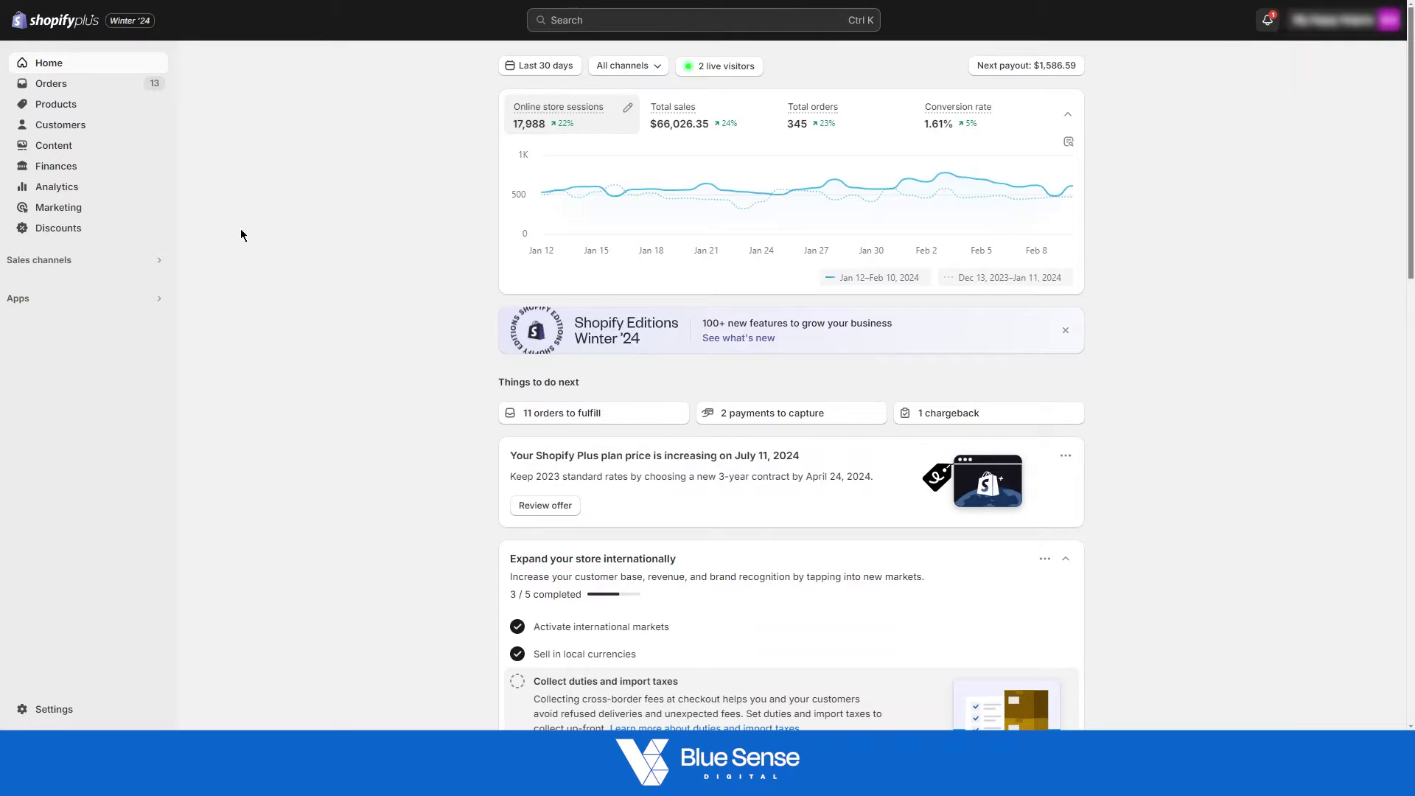
Open Simprosys Google Shopping Feed from the installed apps and go to Manage Products
click(69, 308)
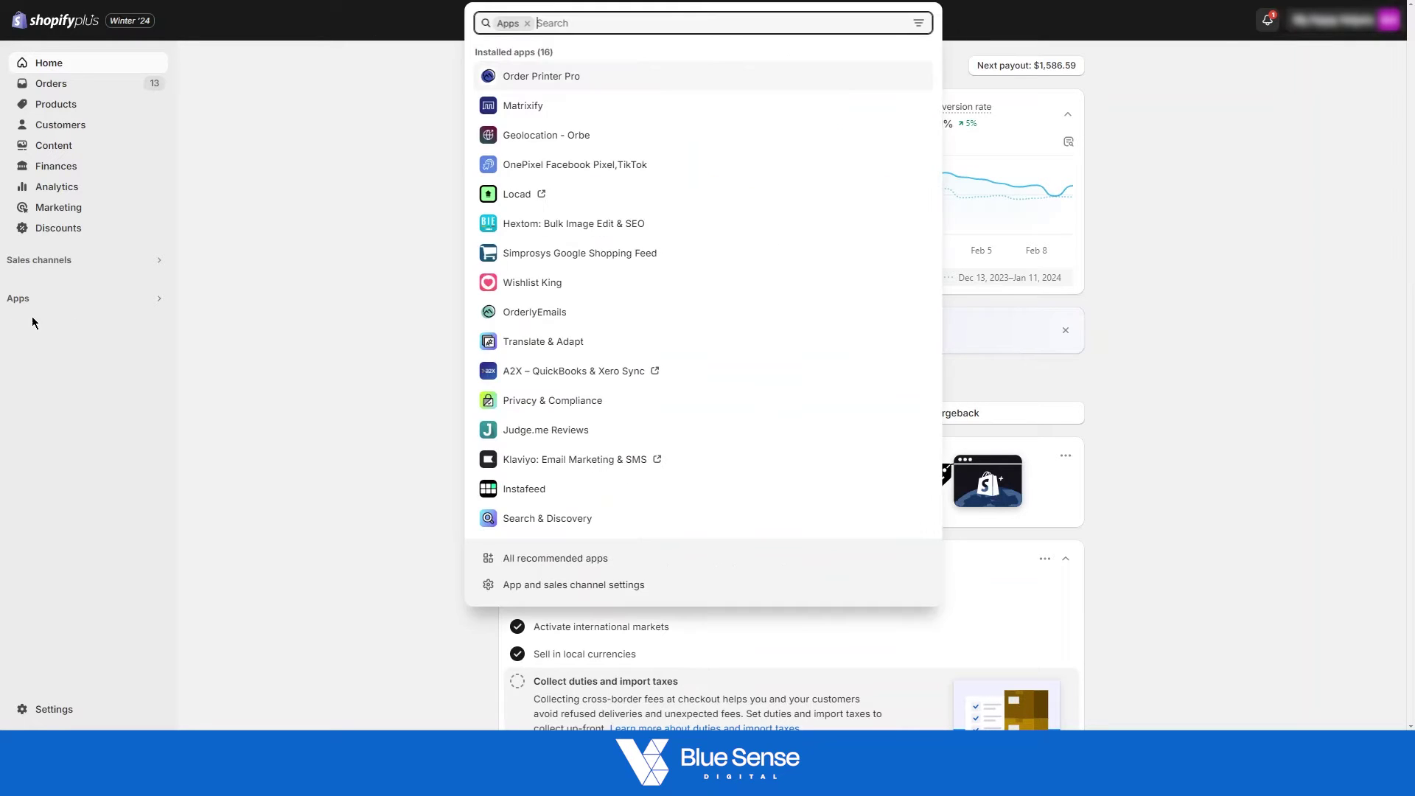
click(554, 255)
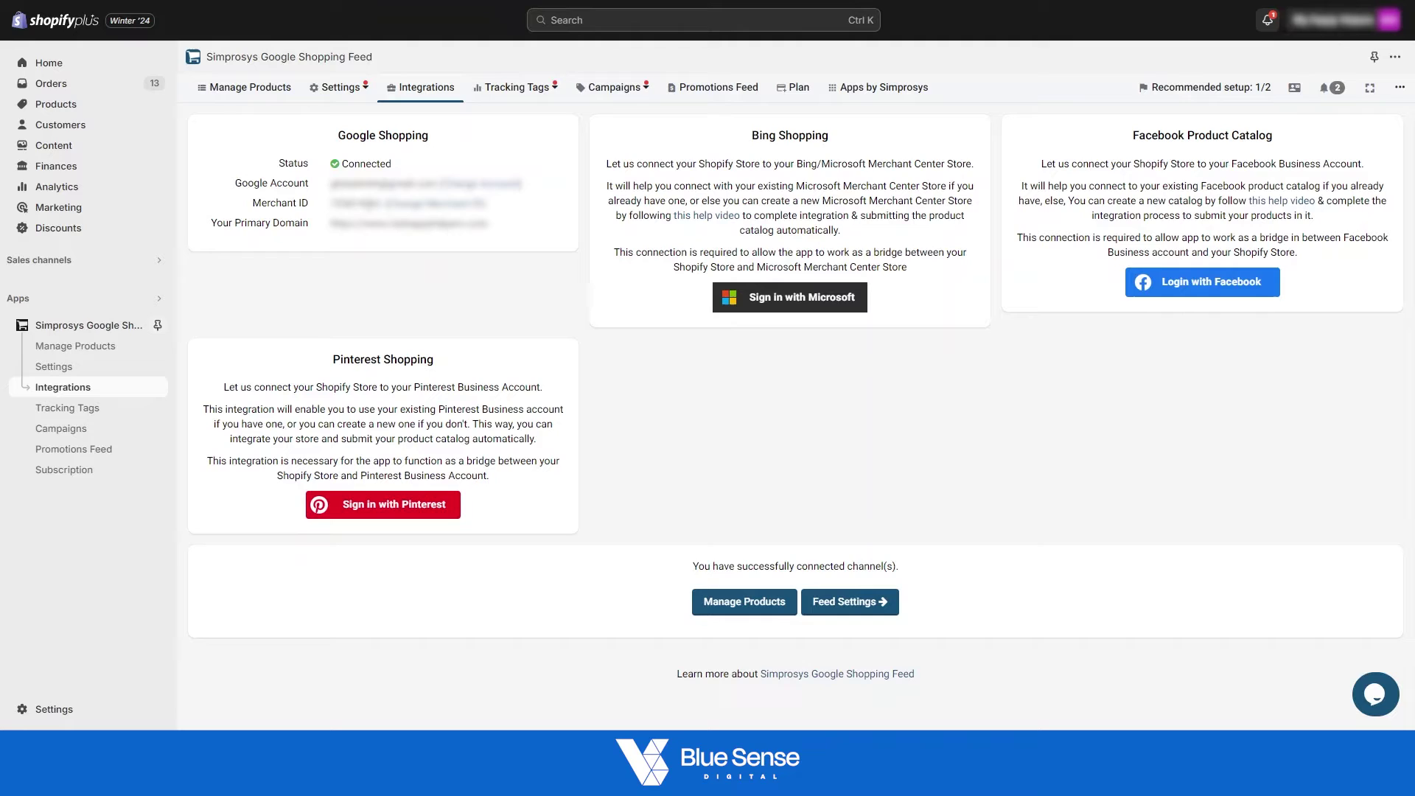
click(273, 90)
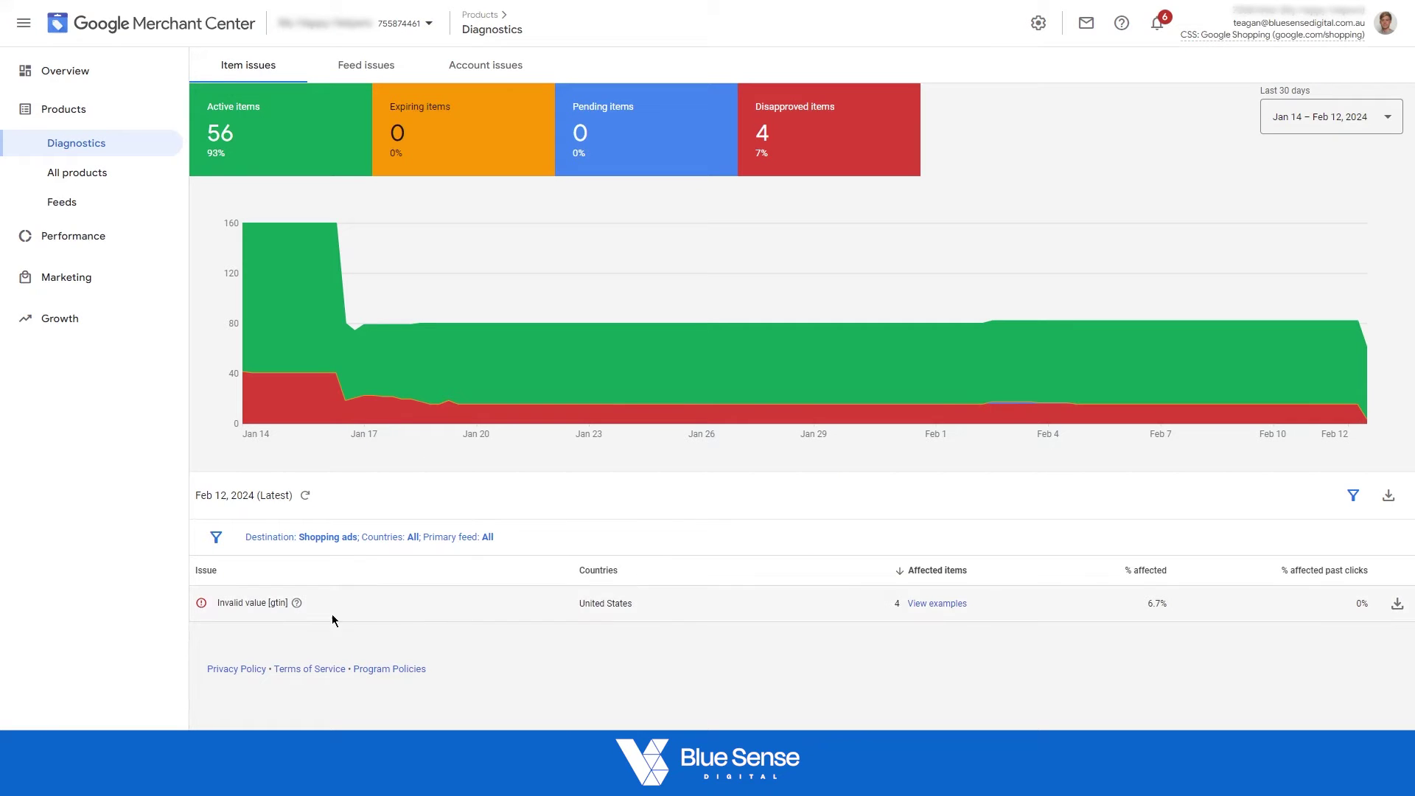
View the example products affected by the Invalid value [gtin] item issue
click(947, 604)
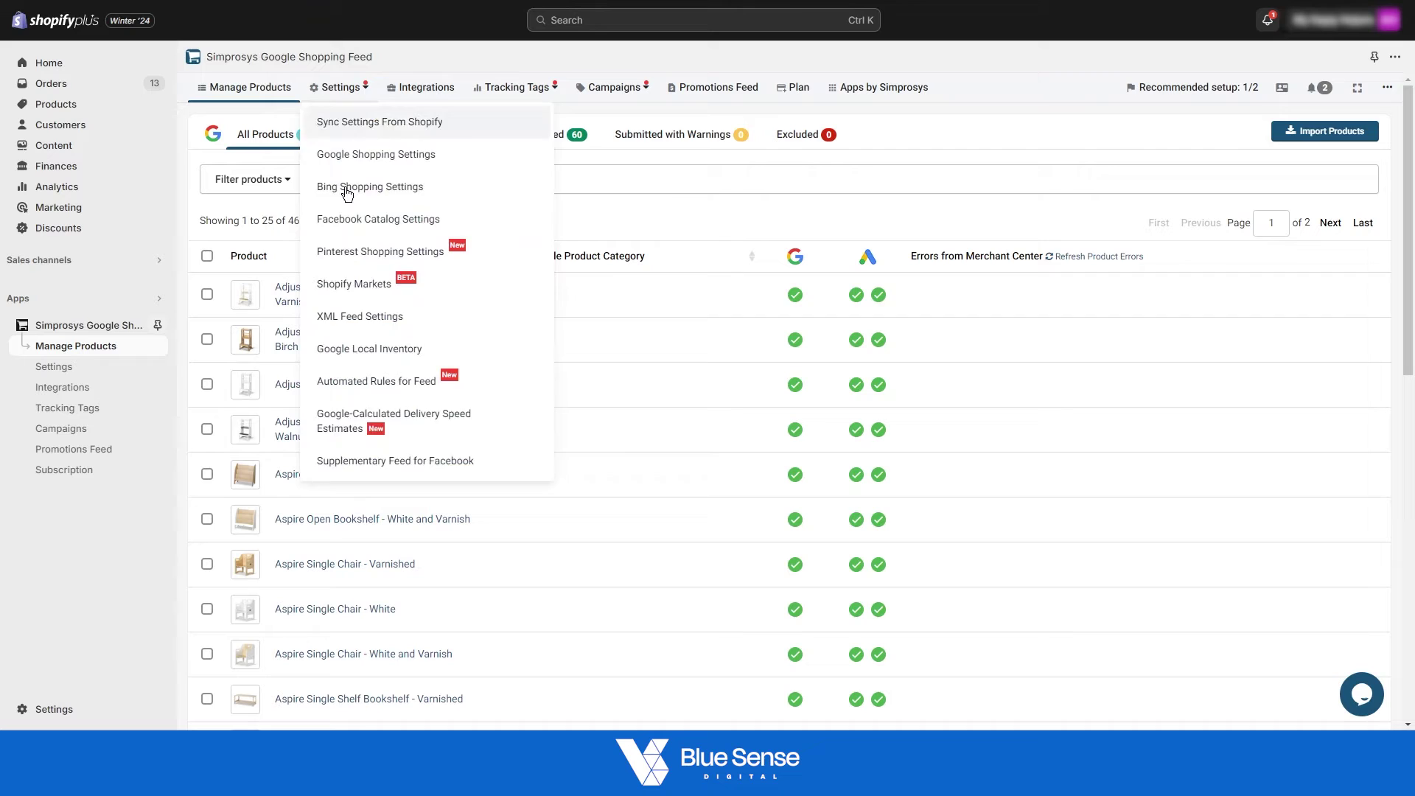
Start a product filter on Error from Merchant Center and bring up its error values
click(240, 182)
click(269, 253)
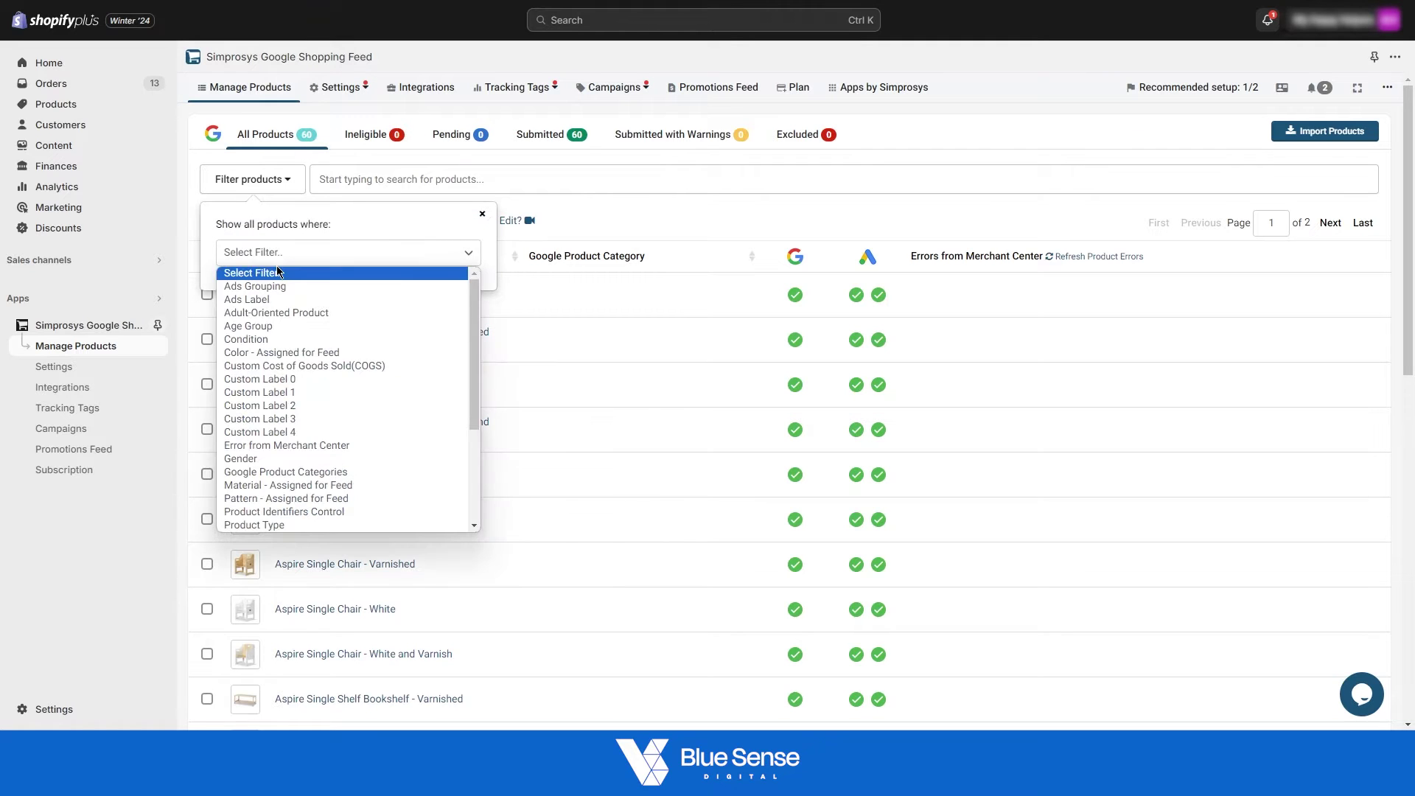
click(284, 446)
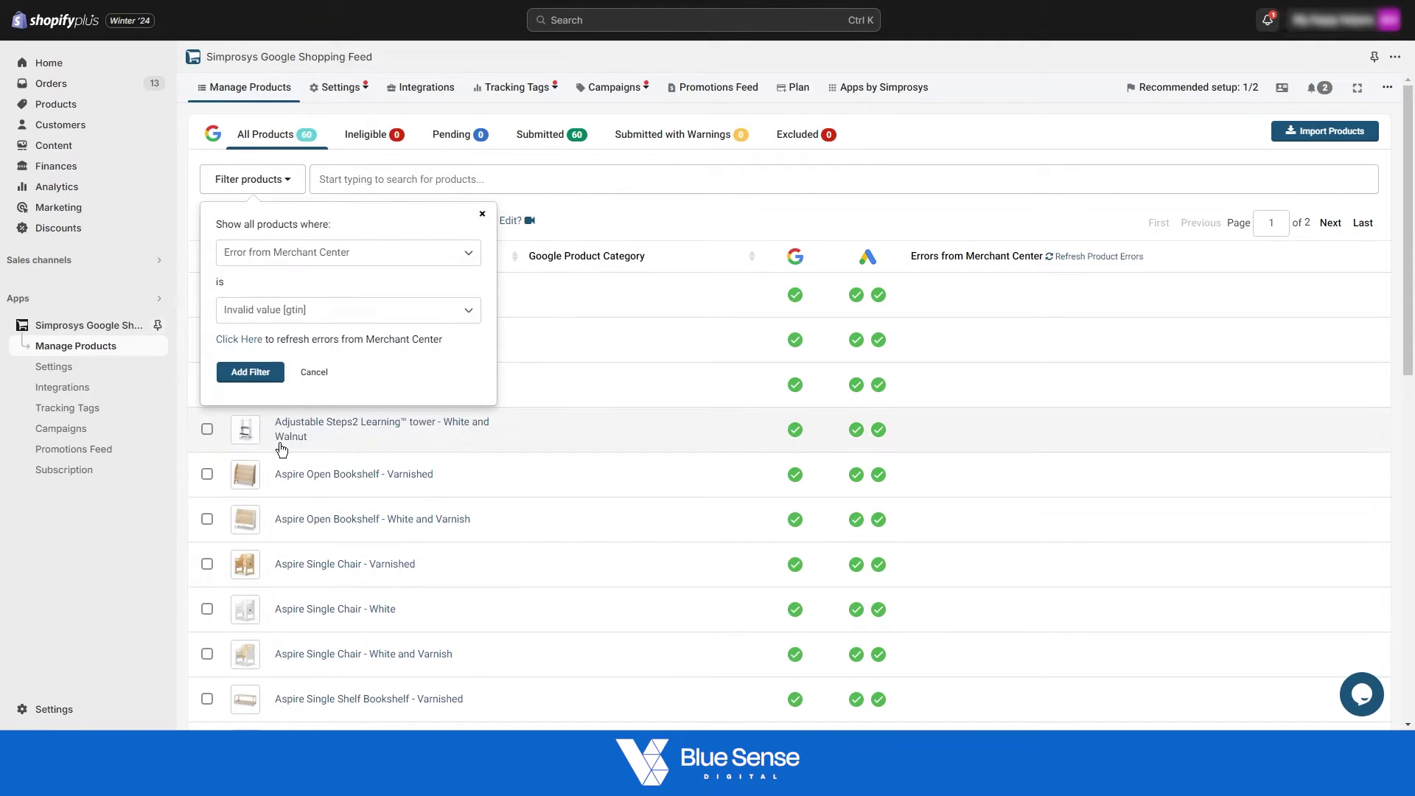
click(322, 311)
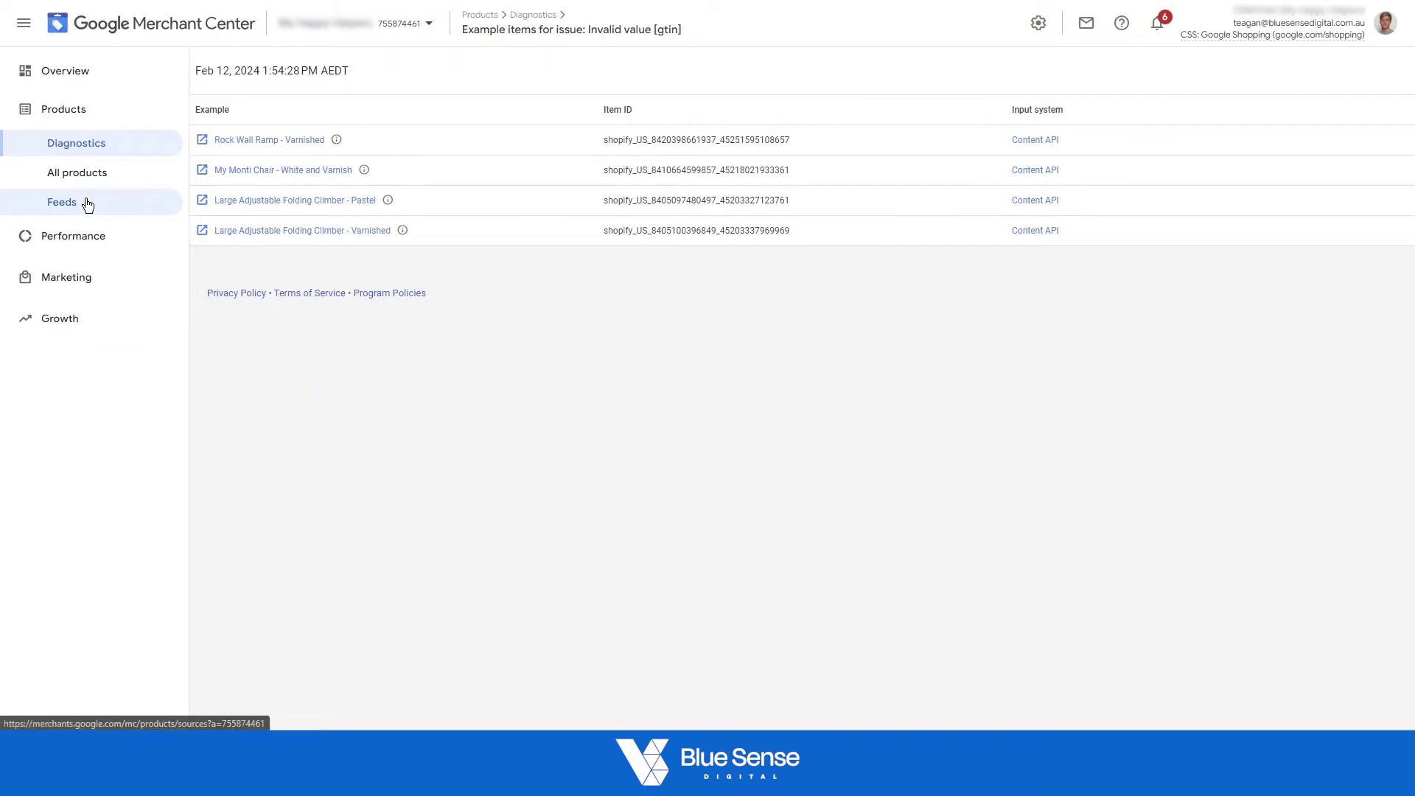
Go back to the Merchant Center Diagnostics overview of item issues
click(78, 156)
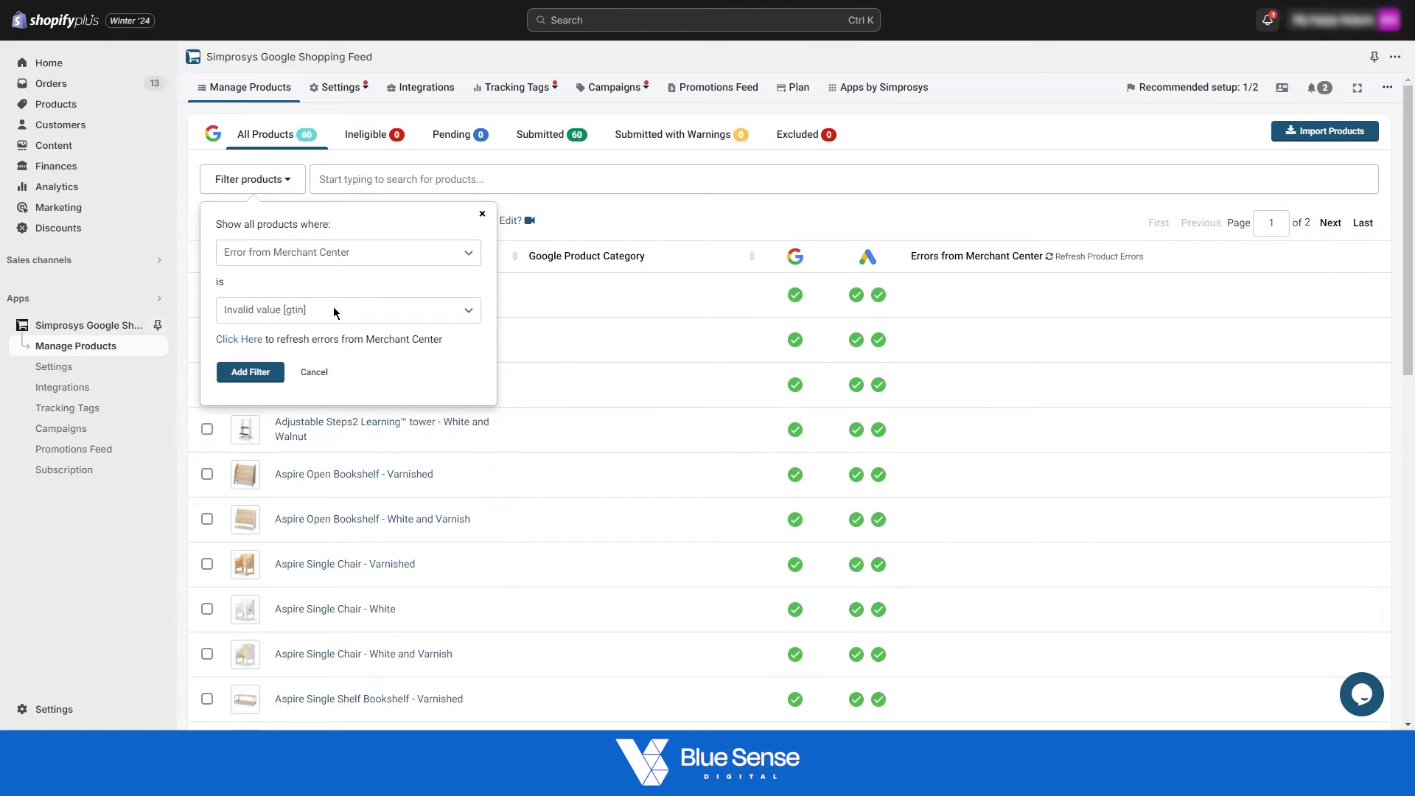
Add the filter Error from Merchant Center is Invalid value [gtin] to the product list
click(325, 310)
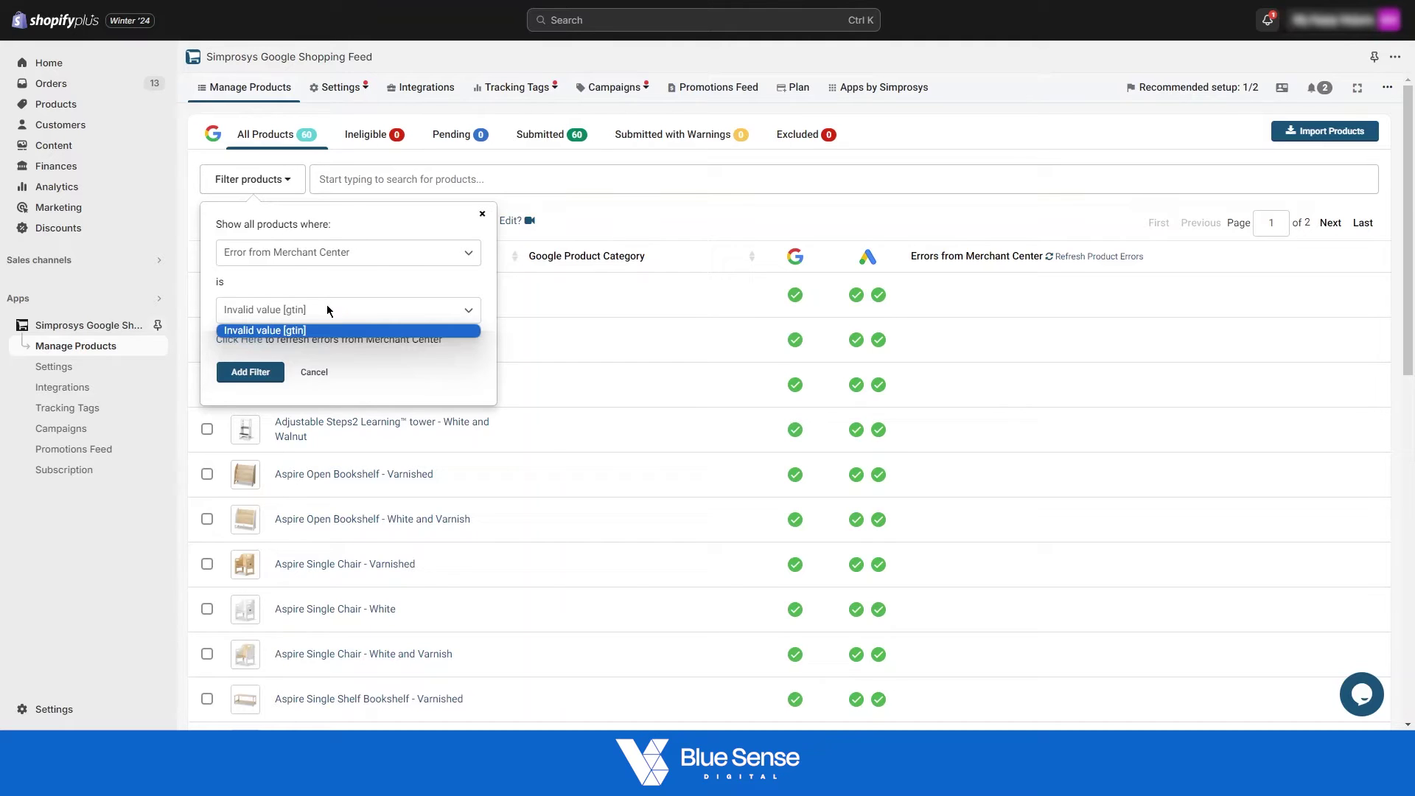
click(348, 333)
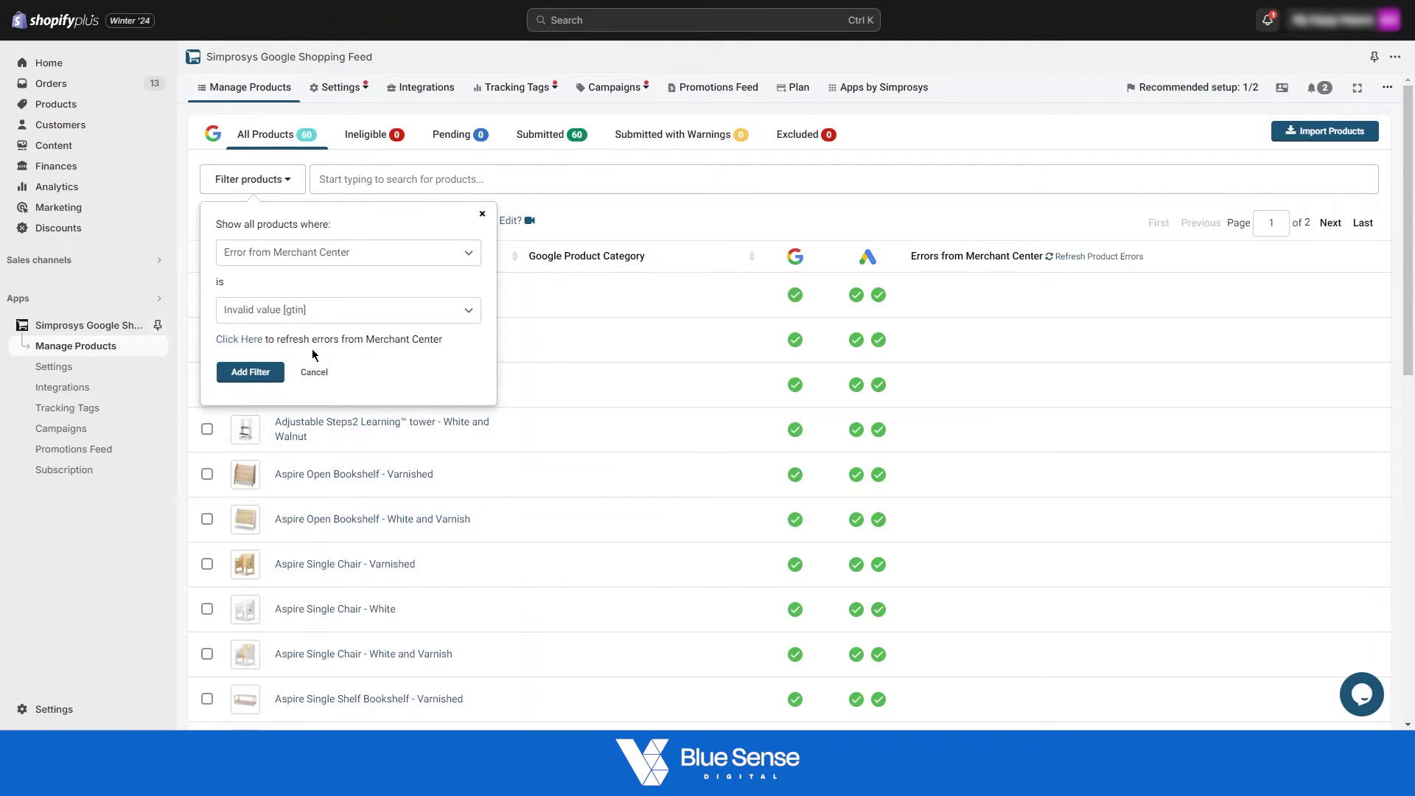
click(266, 374)
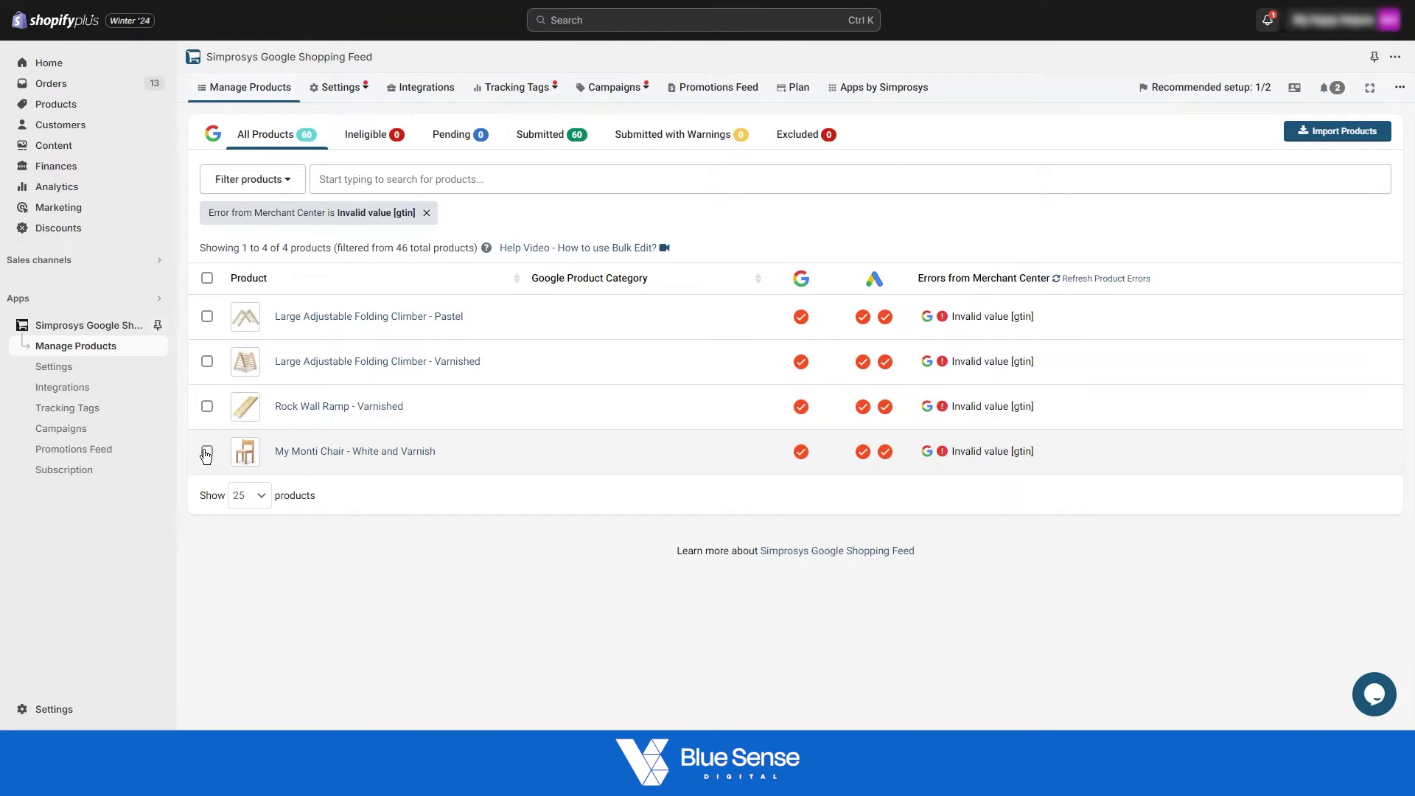
Select both Folding Climbers, the Rock Wall Ramp and the My Monti Chair, then show the bulk edits
click(207, 316)
click(207, 361)
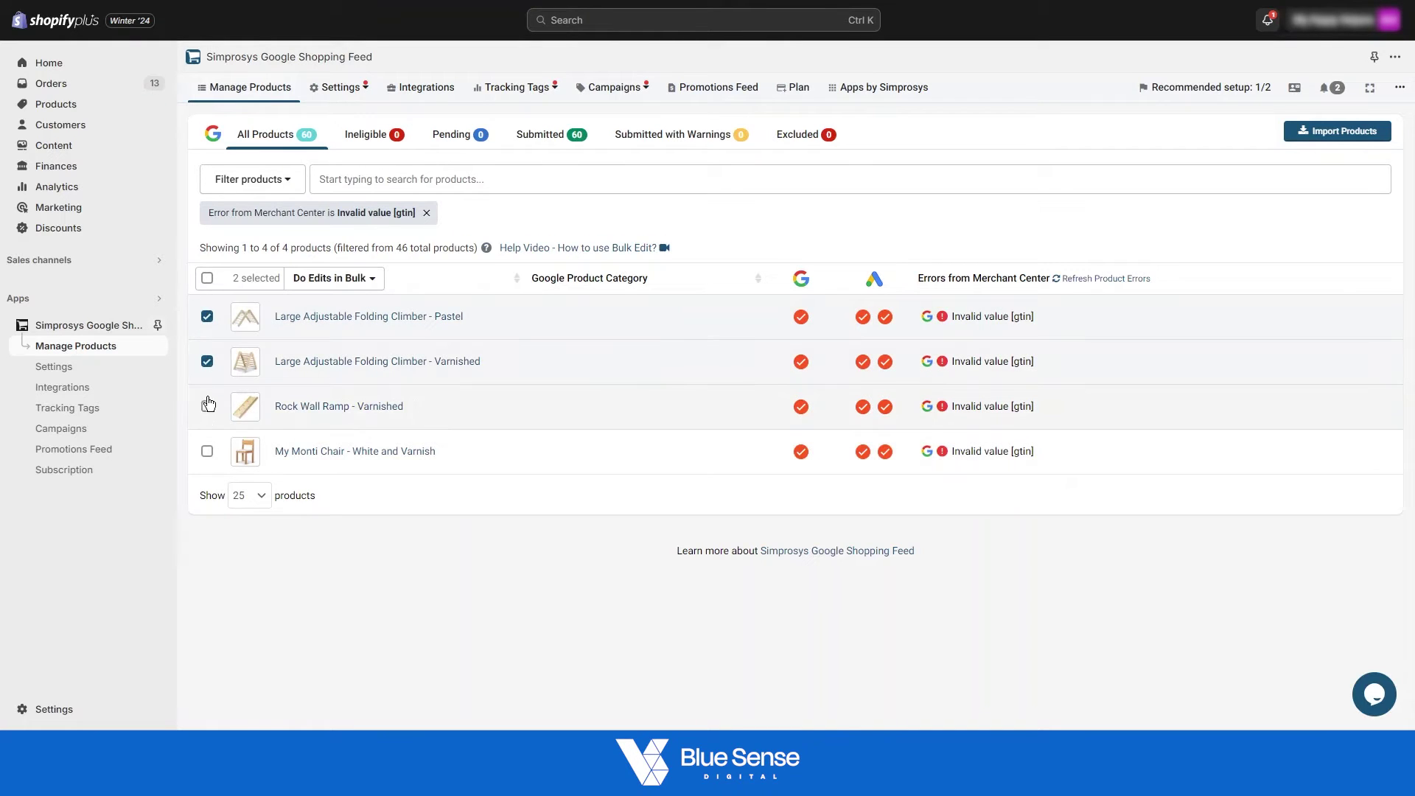
click(207, 406)
click(208, 452)
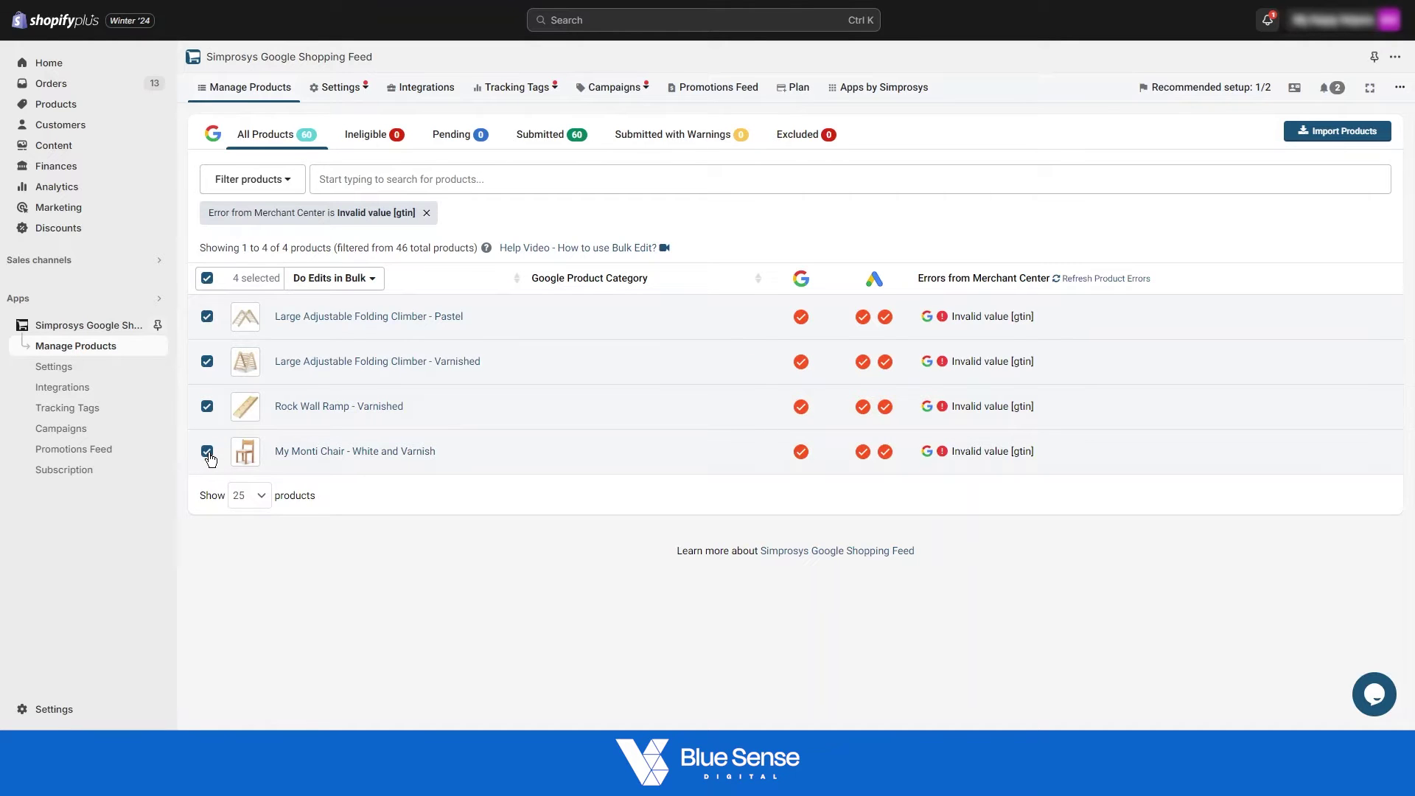
click(358, 280)
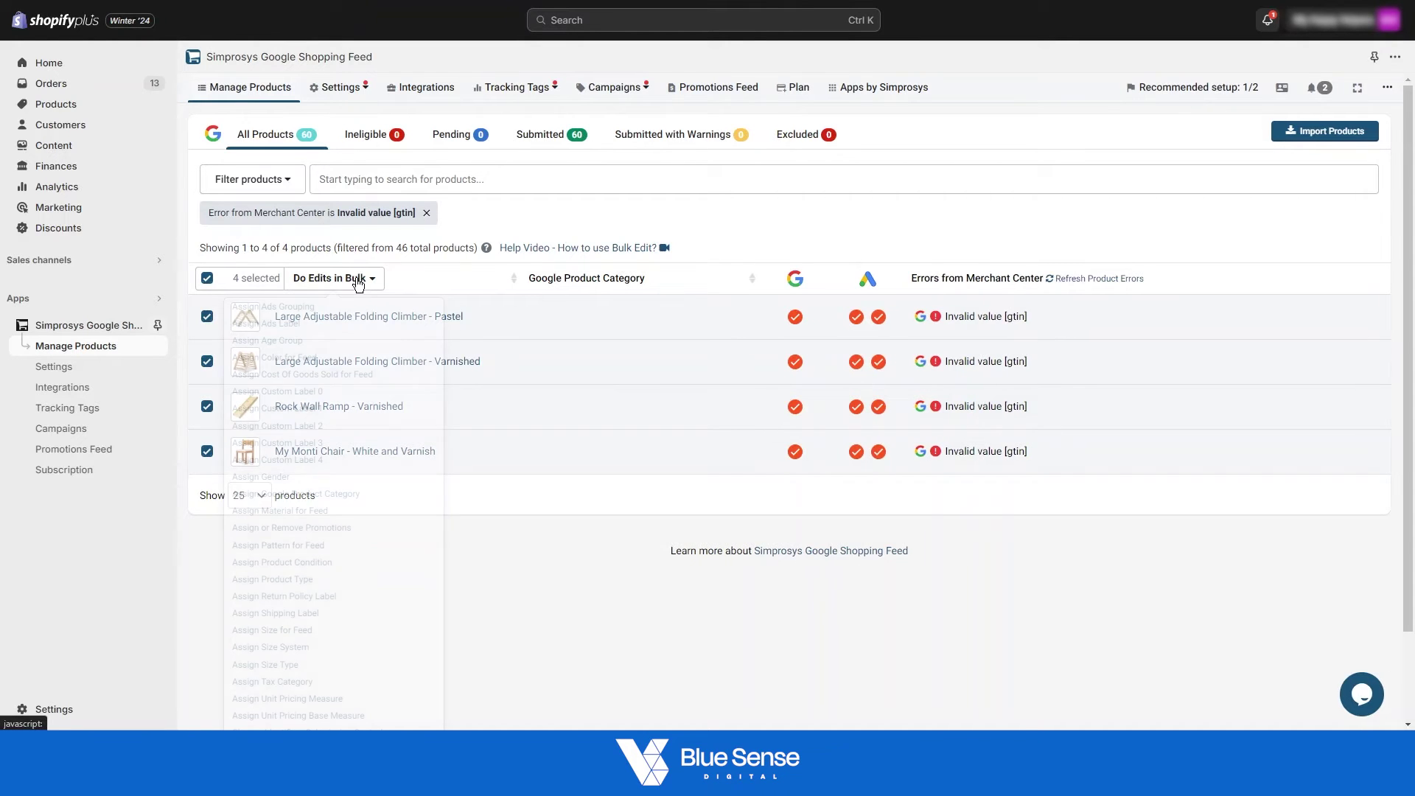
scroll(317, 508, down, 2)
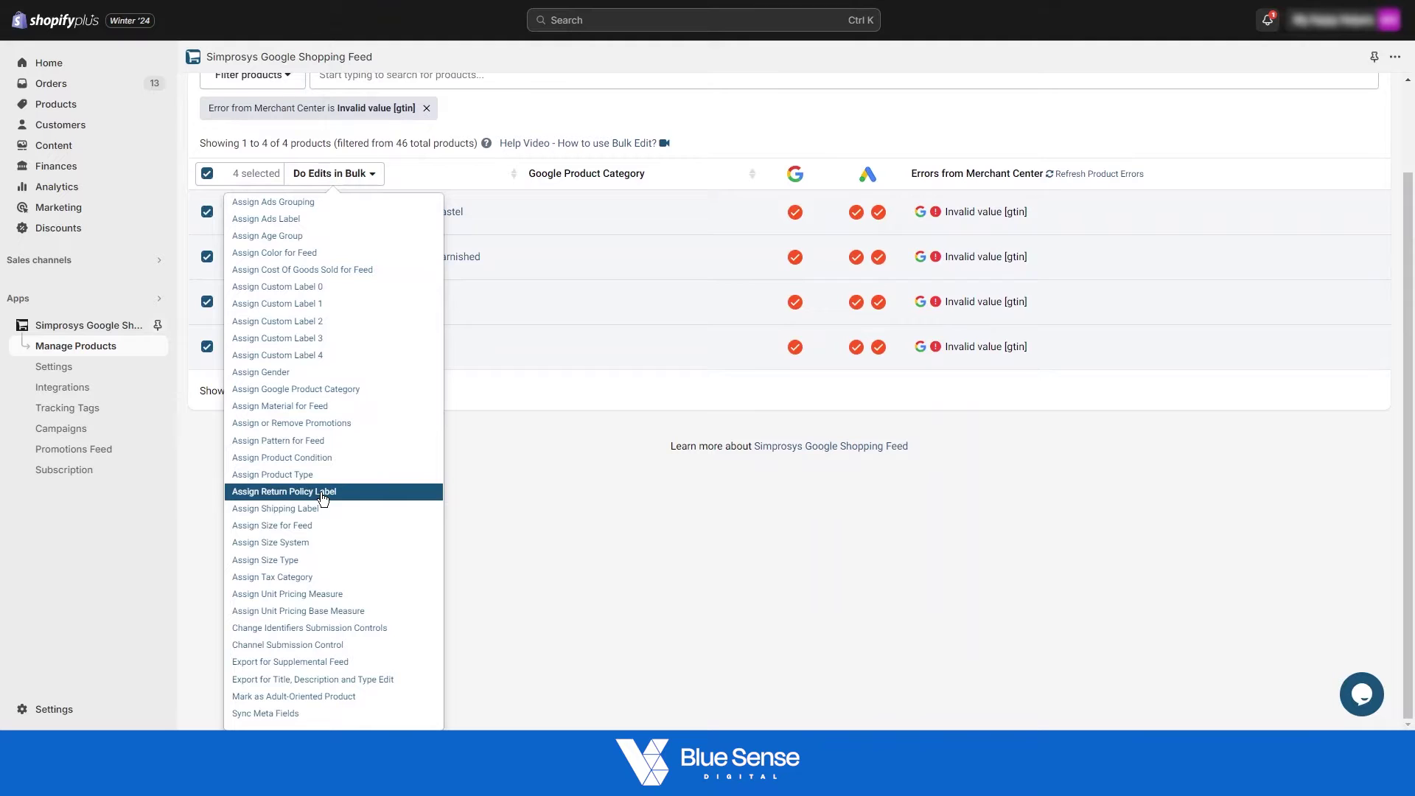
Set identifier submission to Submit Brand Name and MPN(SKU) for all four products in bulk
click(317, 629)
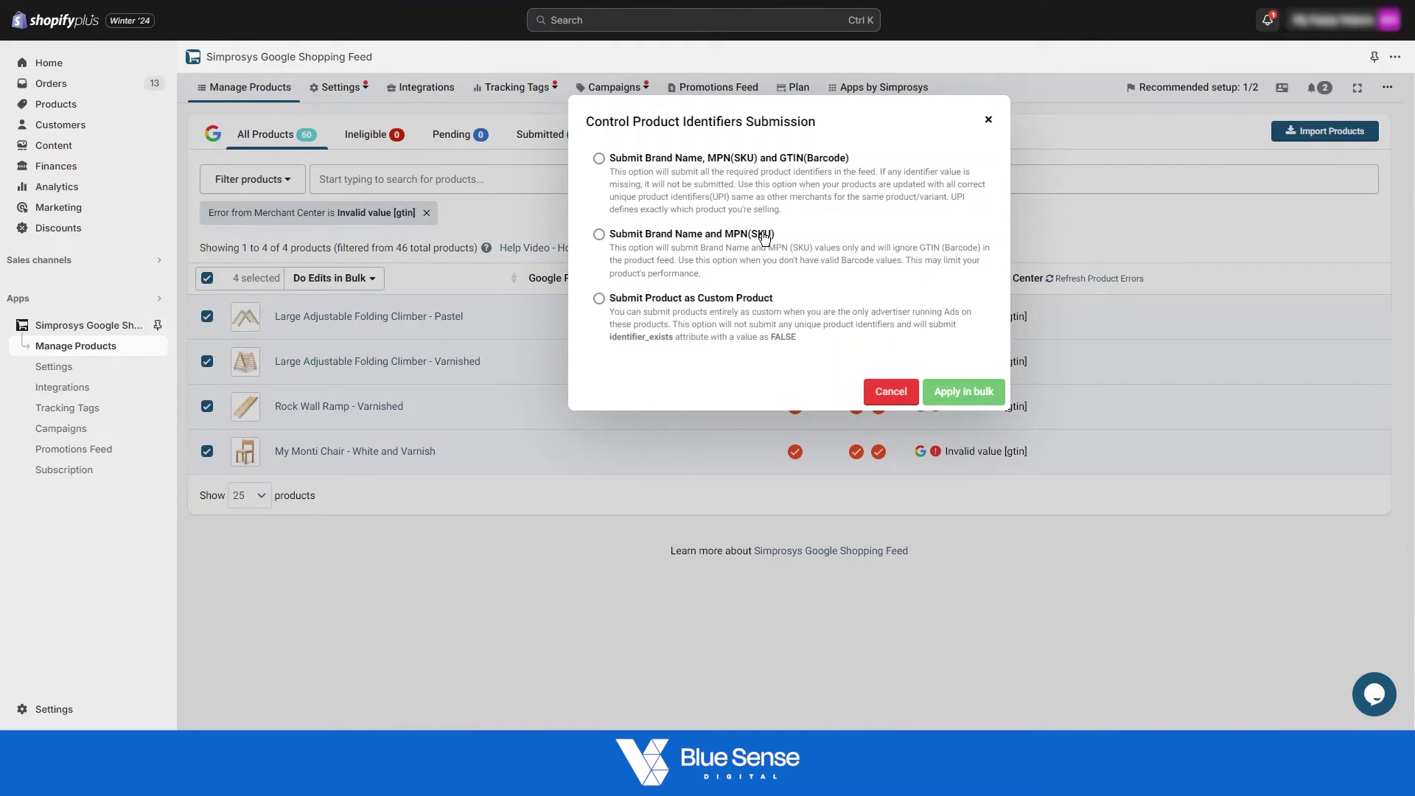
click(599, 234)
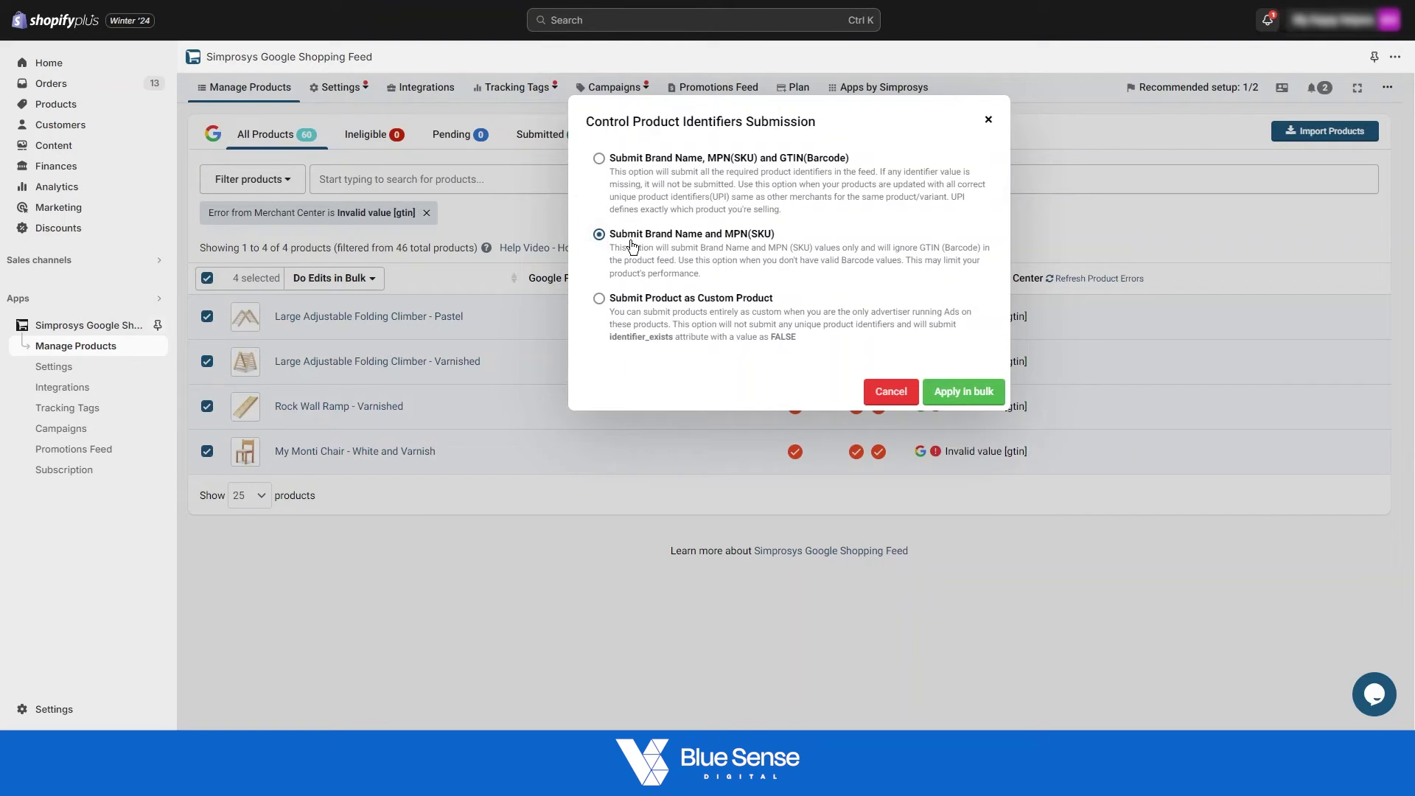
click(963, 391)
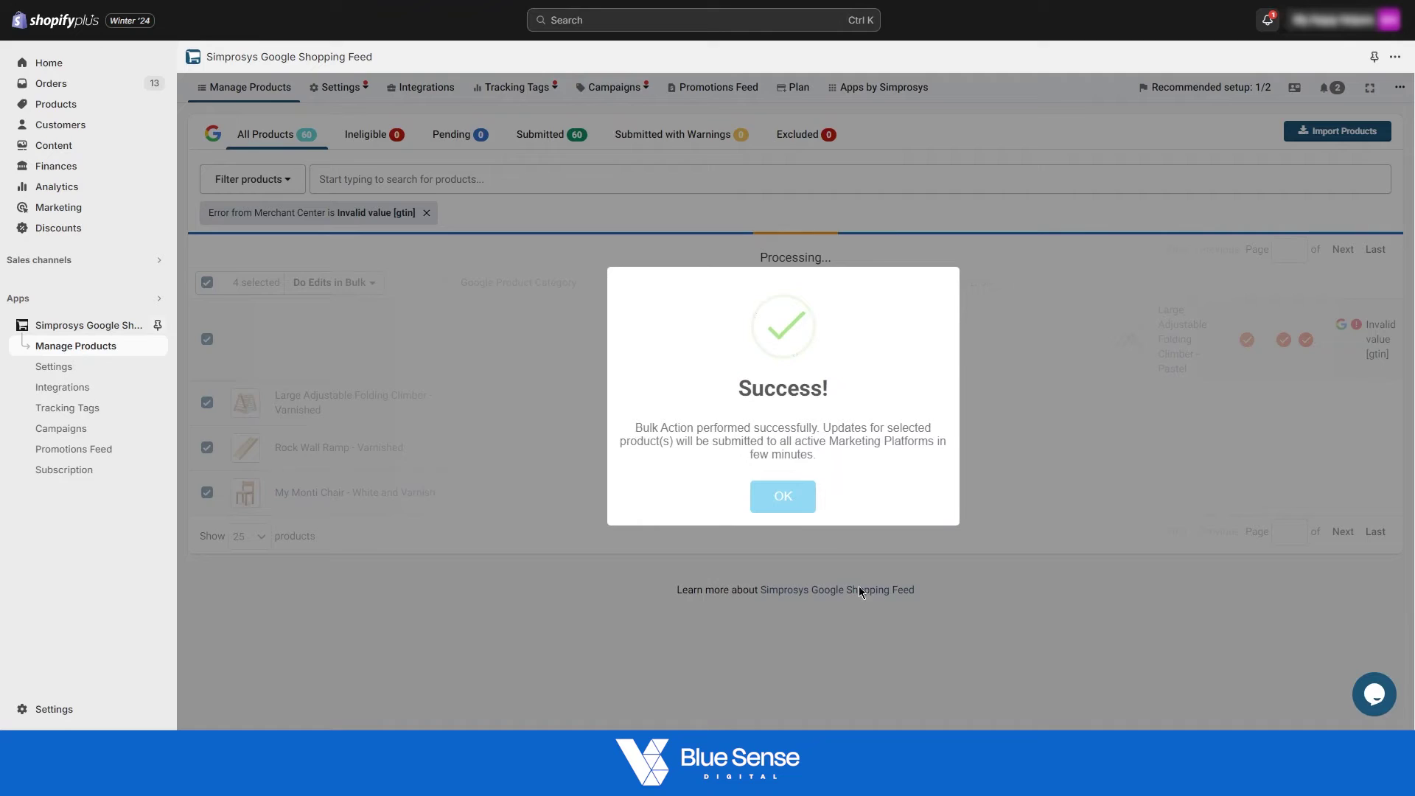
Close the Success confirmation with OK
click(794, 499)
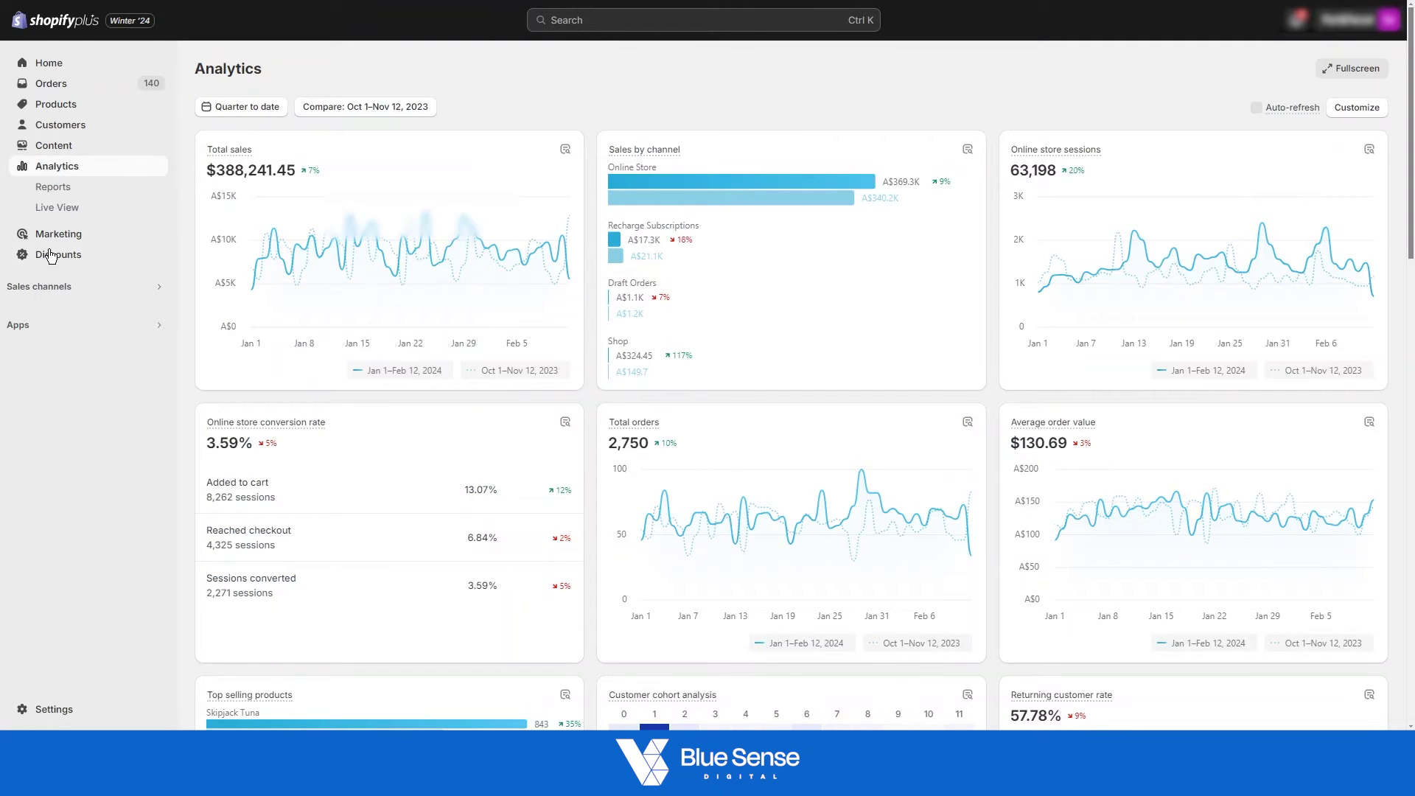
Choose Google & YouTube from the store's Sales channels list
click(90, 289)
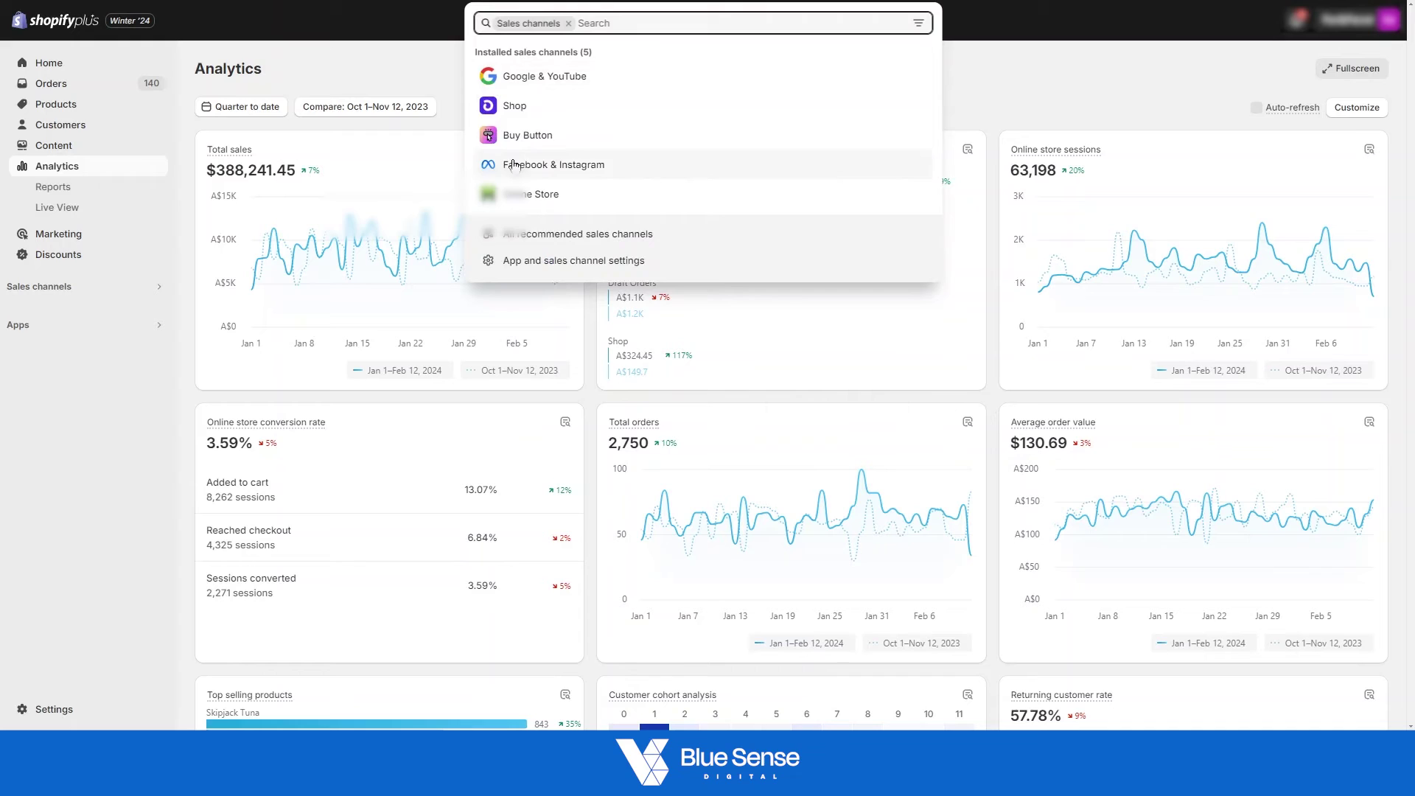
click(546, 78)
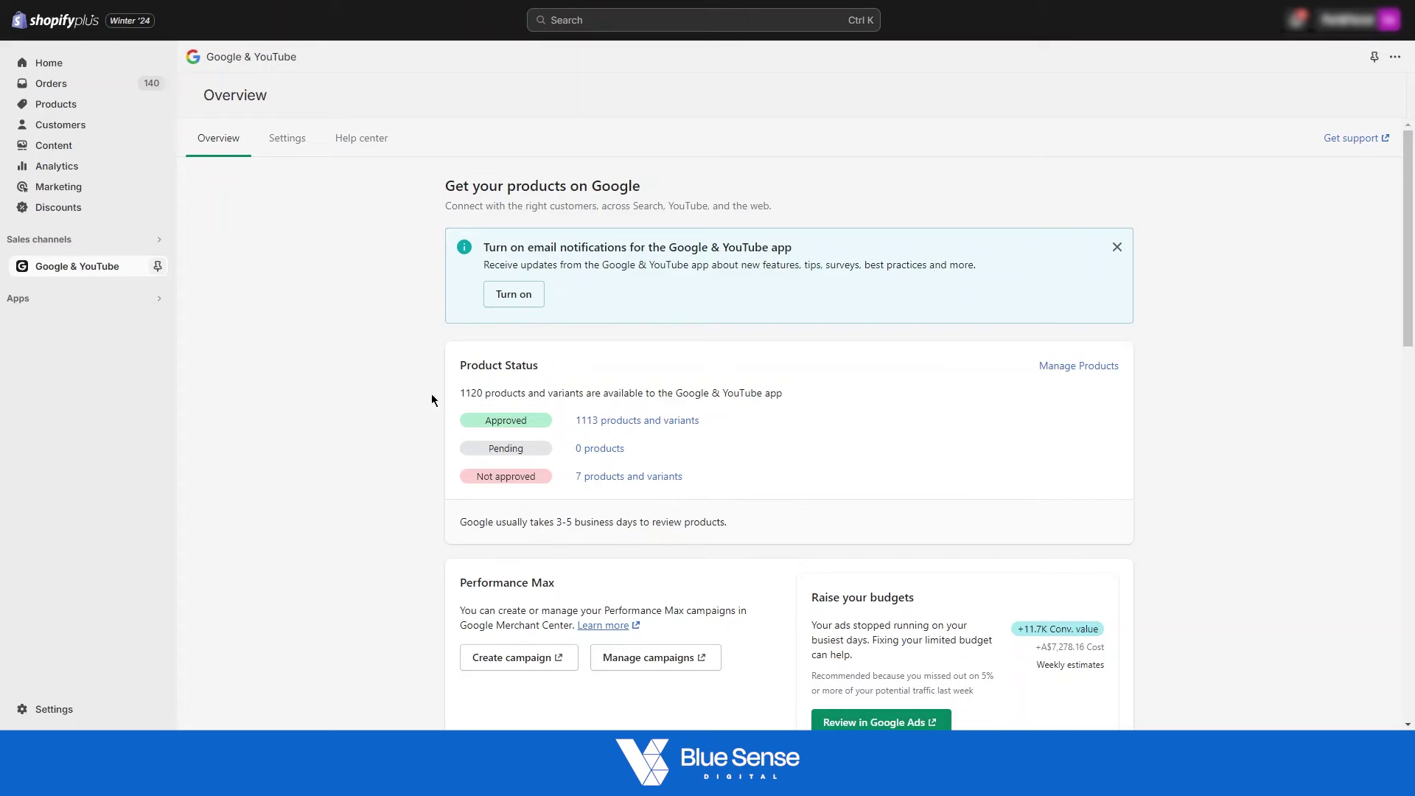
Follow Manage Products in the Product Status card to reach the bulk editor
drag(534, 370, 466, 367)
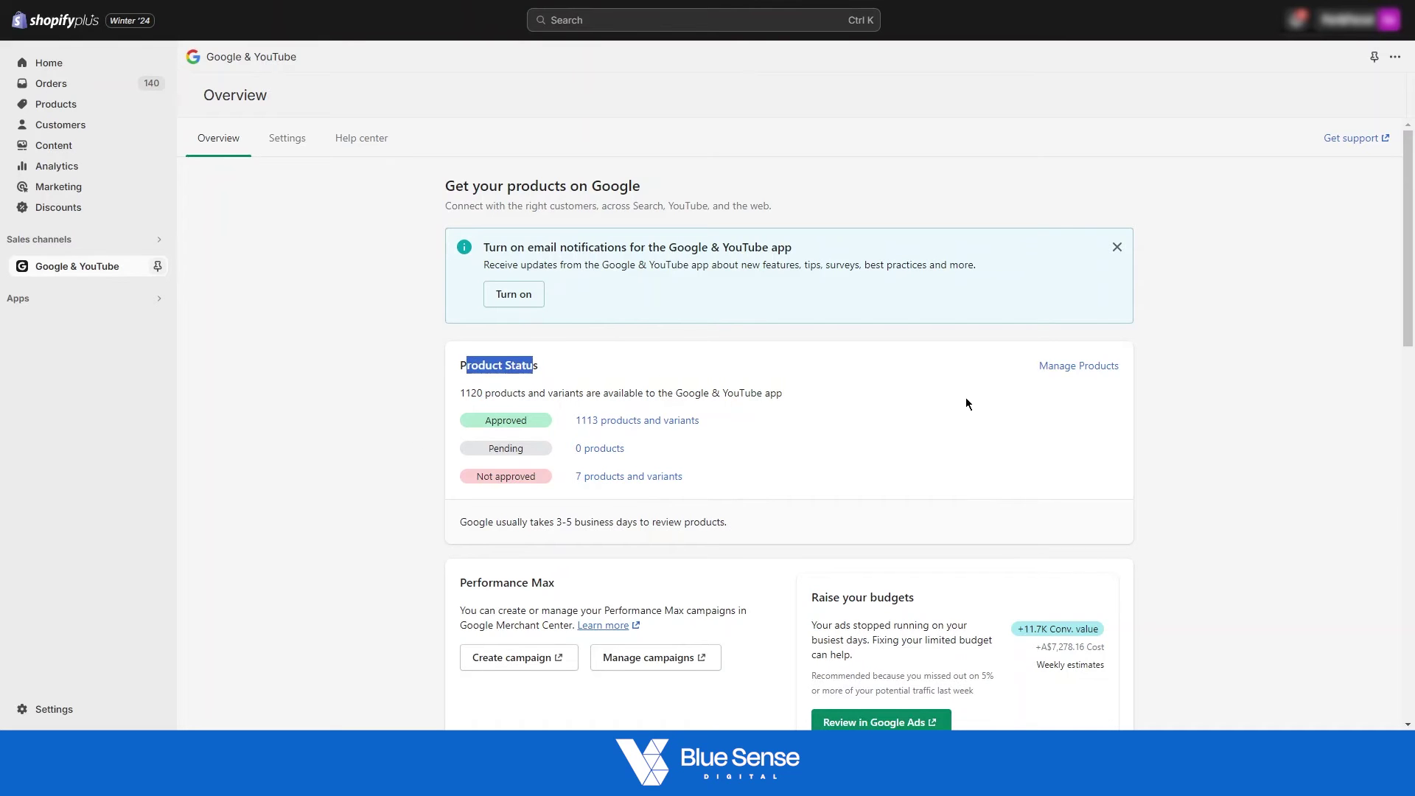
key(Tab)
key(Return)
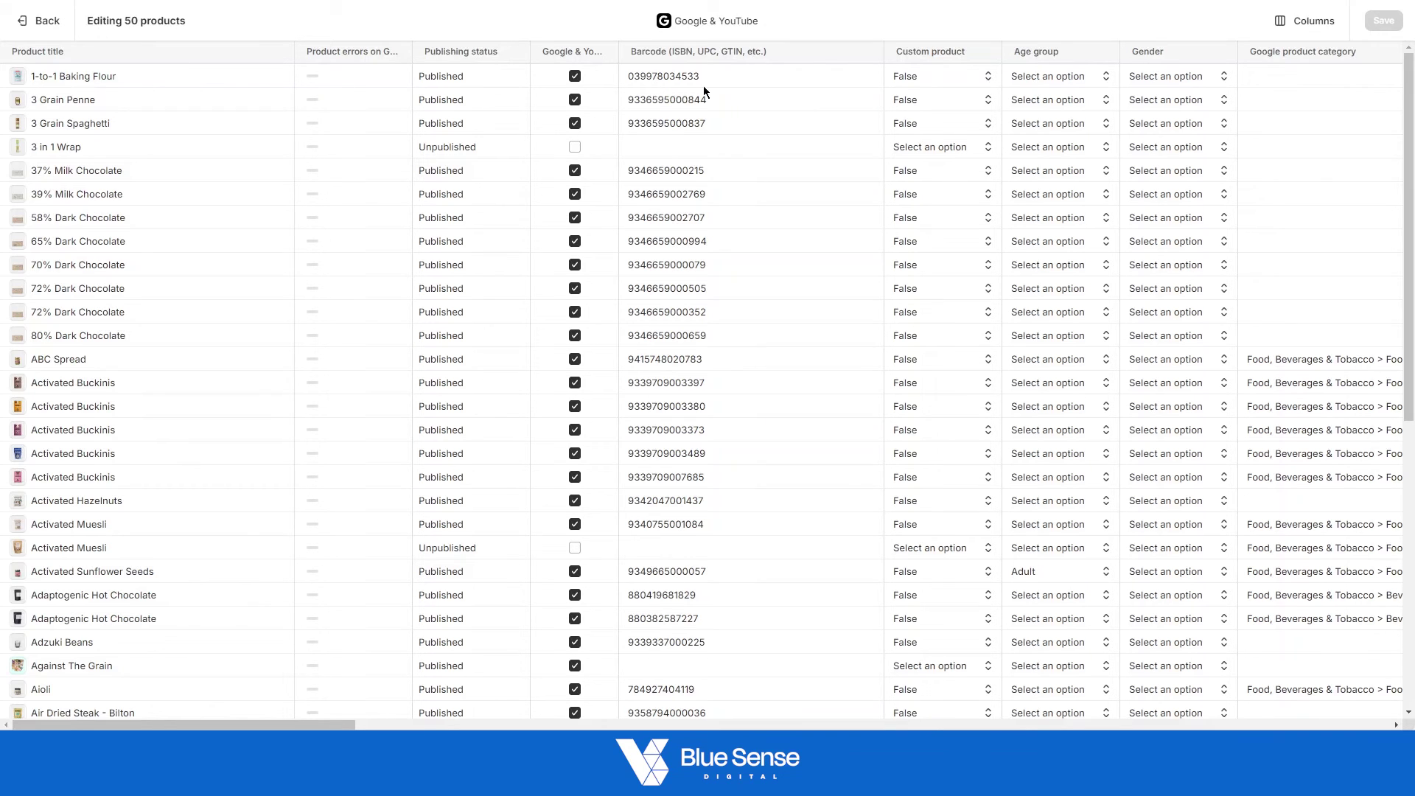
click(670, 71)
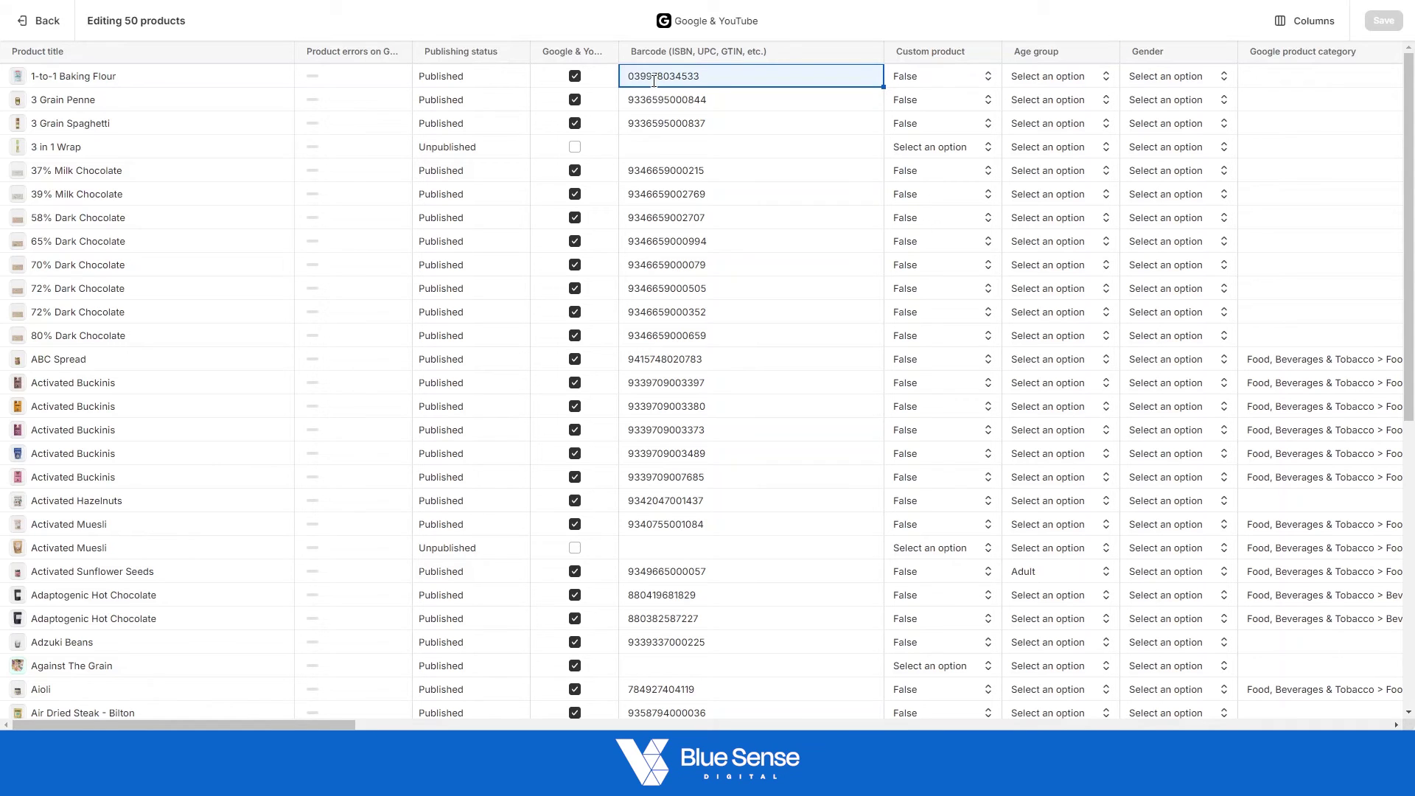
click(921, 77)
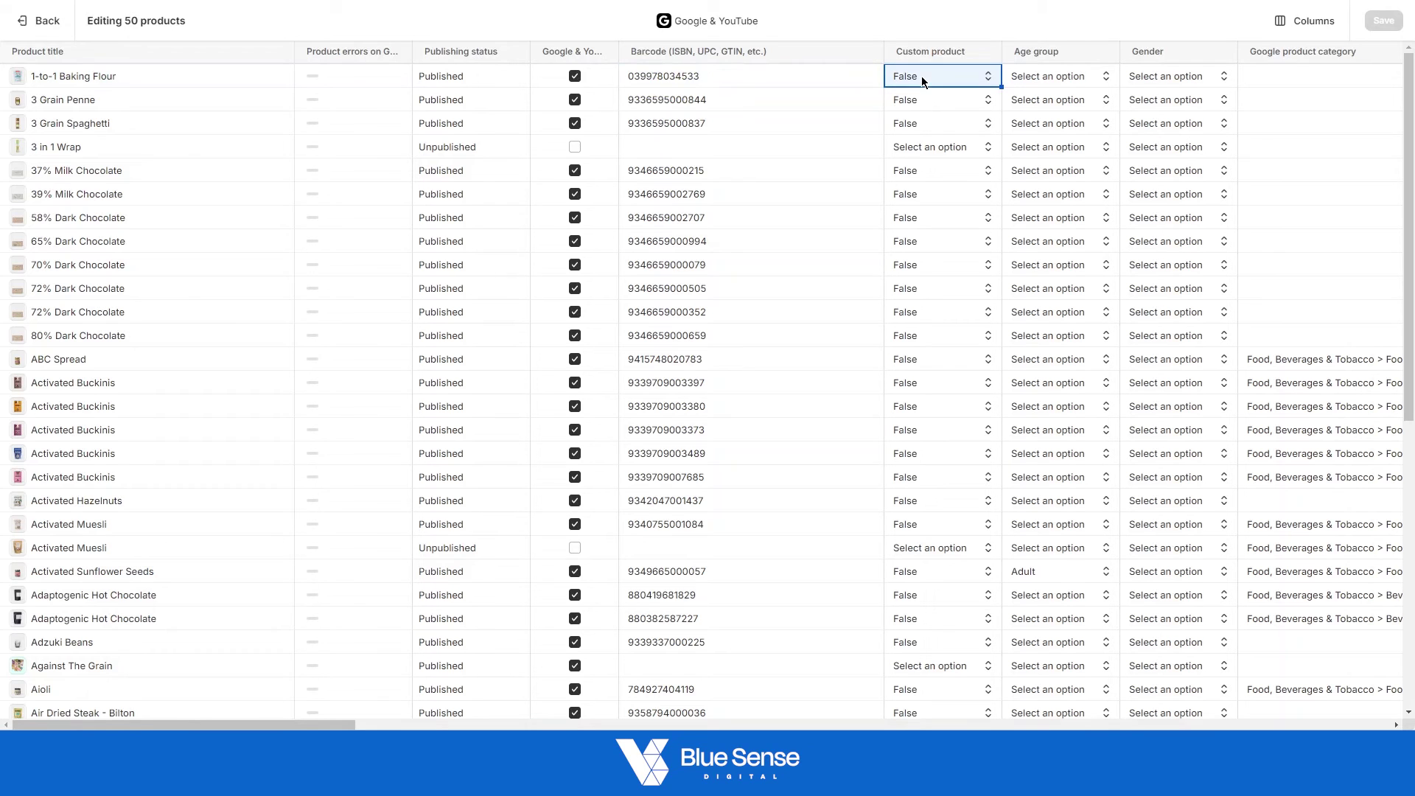
click(921, 76)
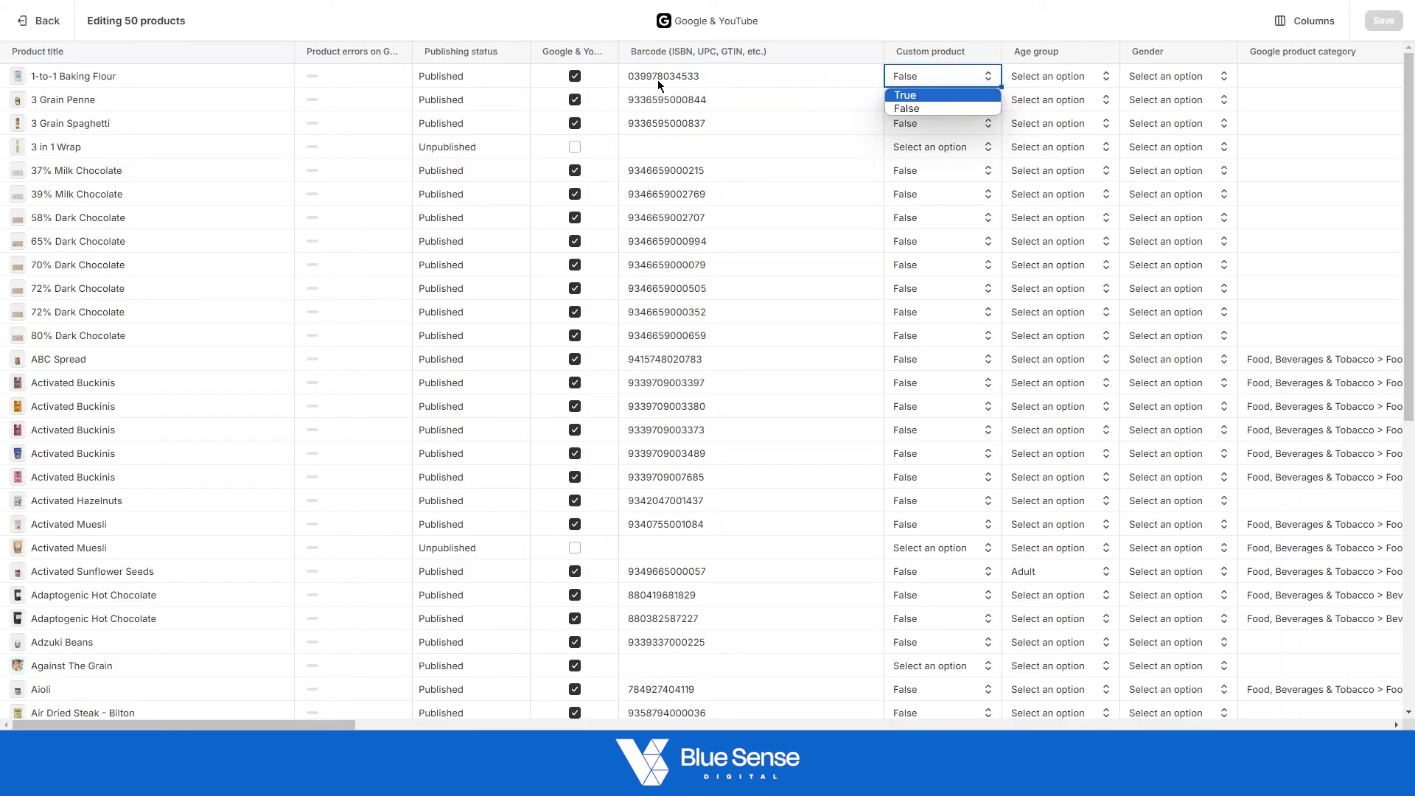
click(930, 17)
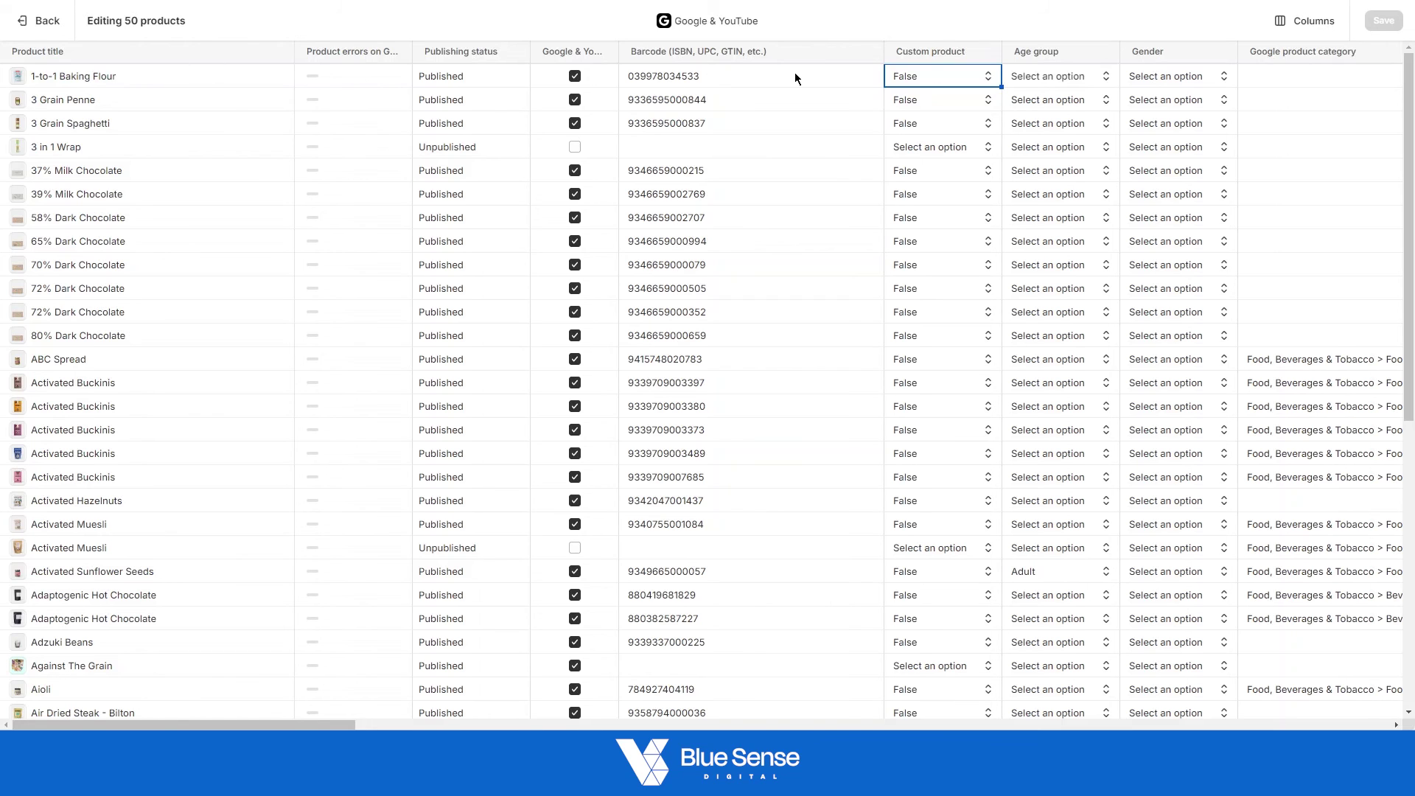
click(954, 76)
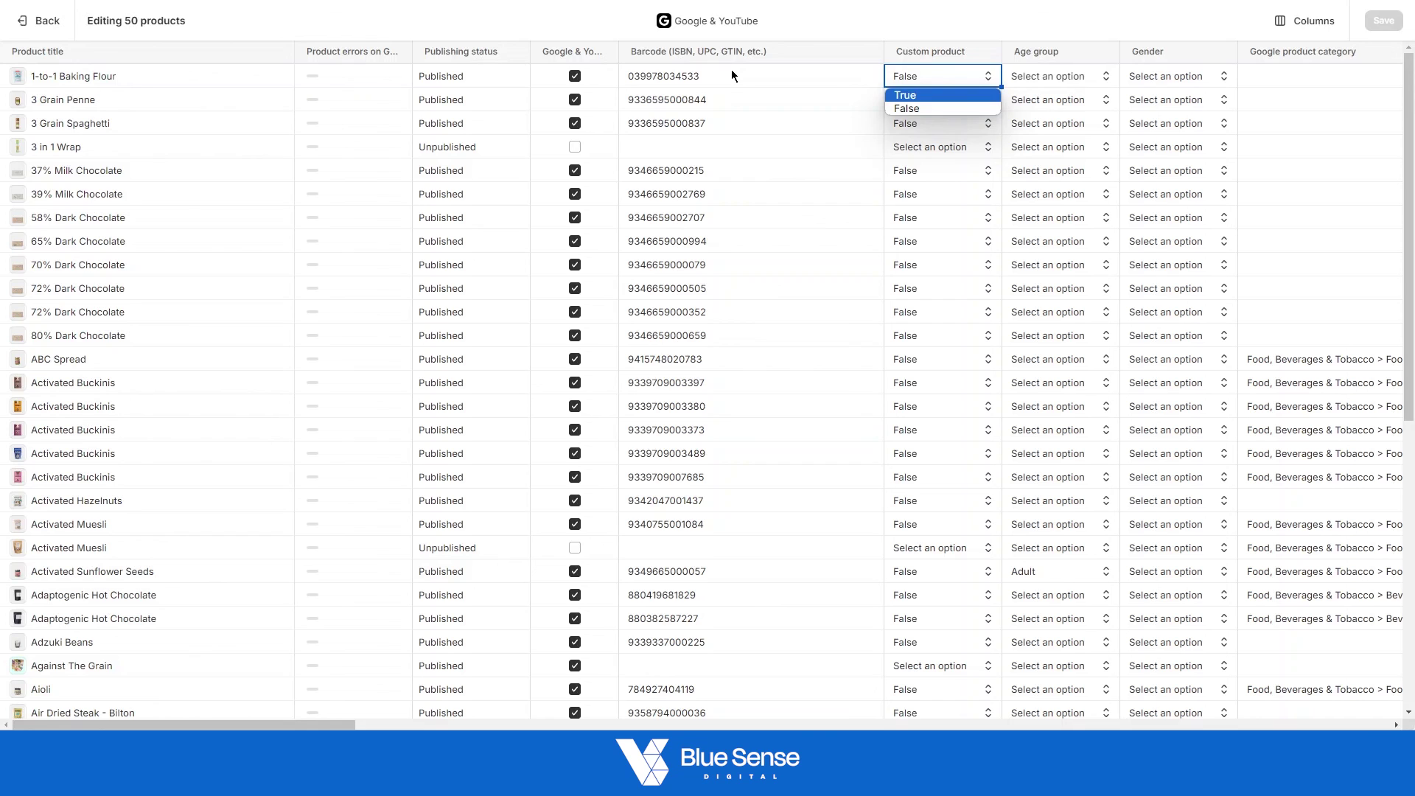
click(808, 19)
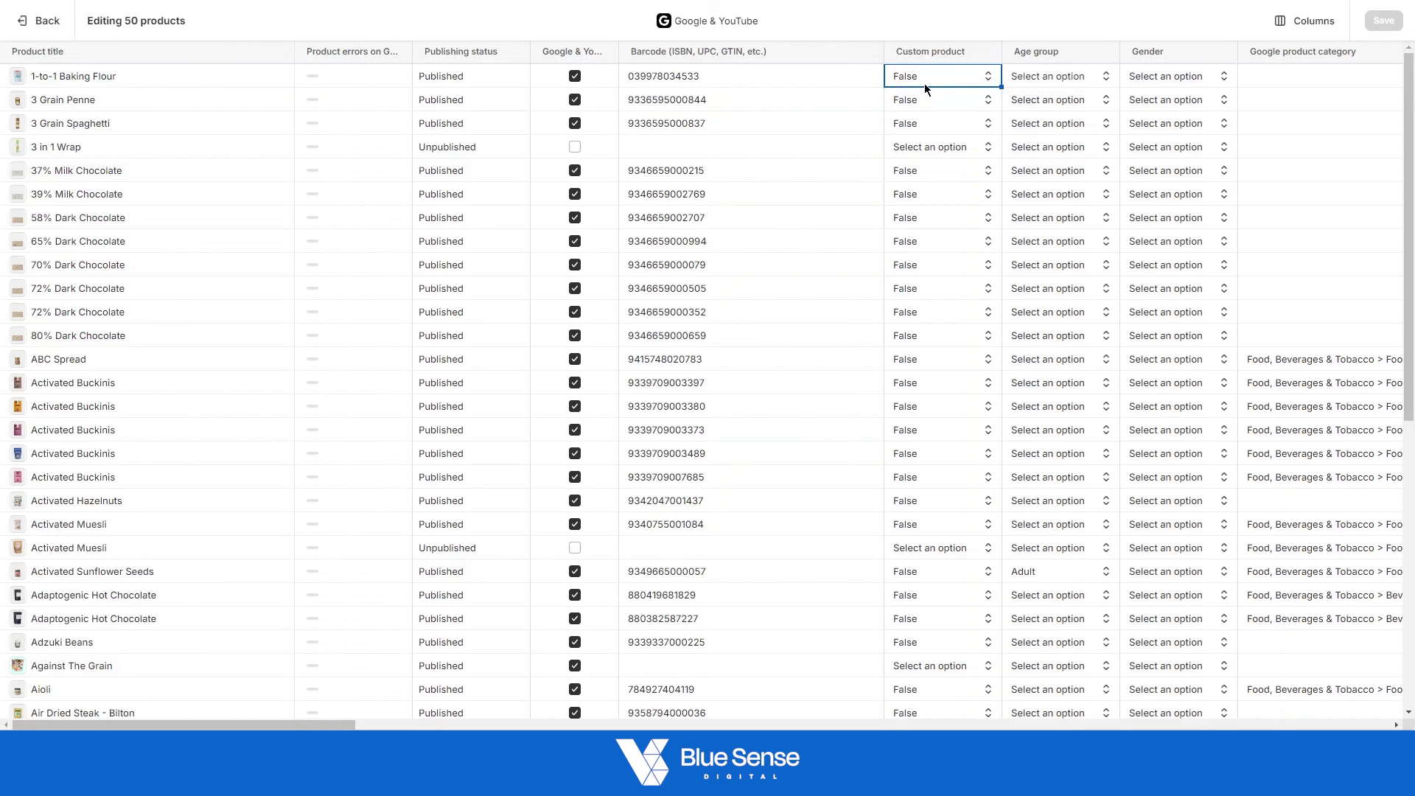